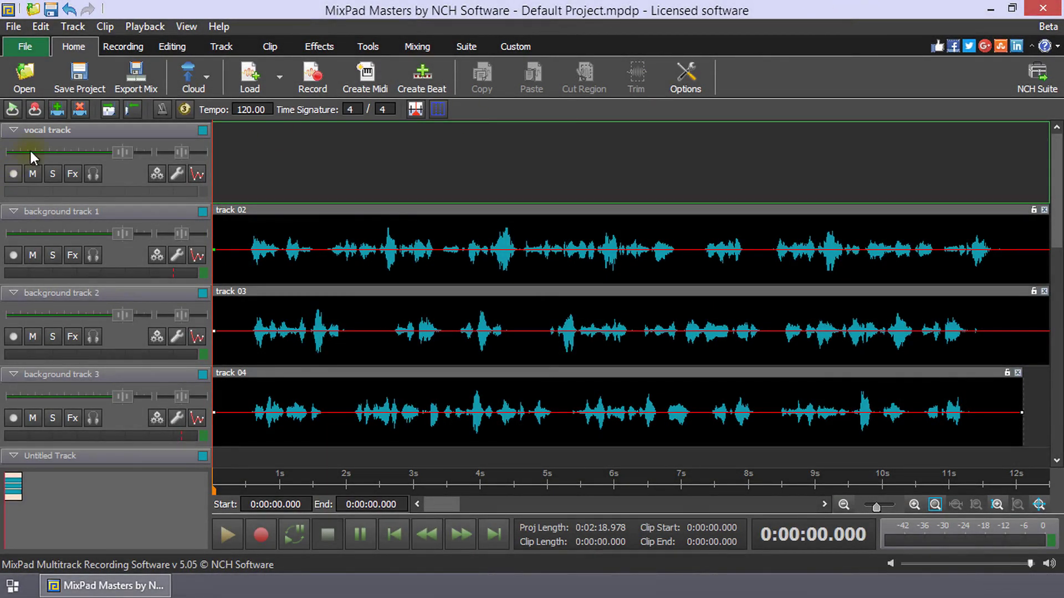
# - Arm the vocal track and record a take of about six seconds onto it
pyautogui.click(13, 175)
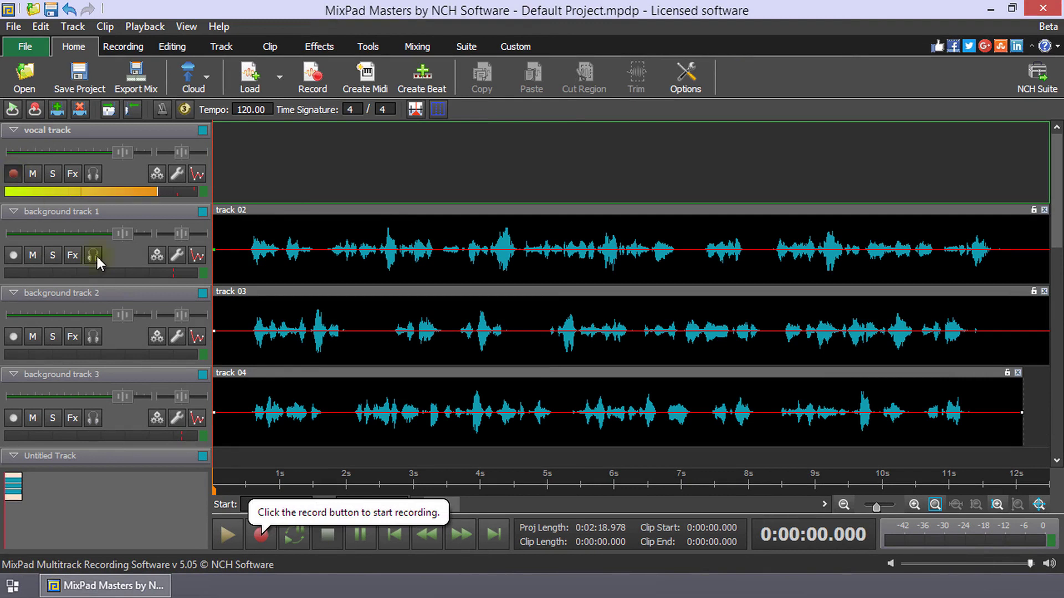
pyautogui.click(266, 540)
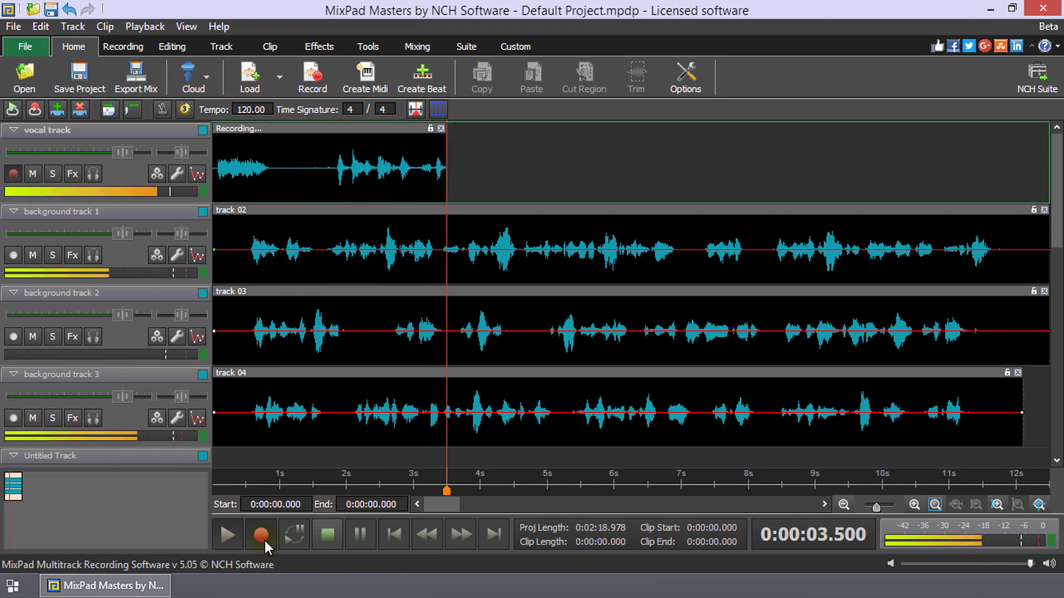
pyautogui.click(328, 541)
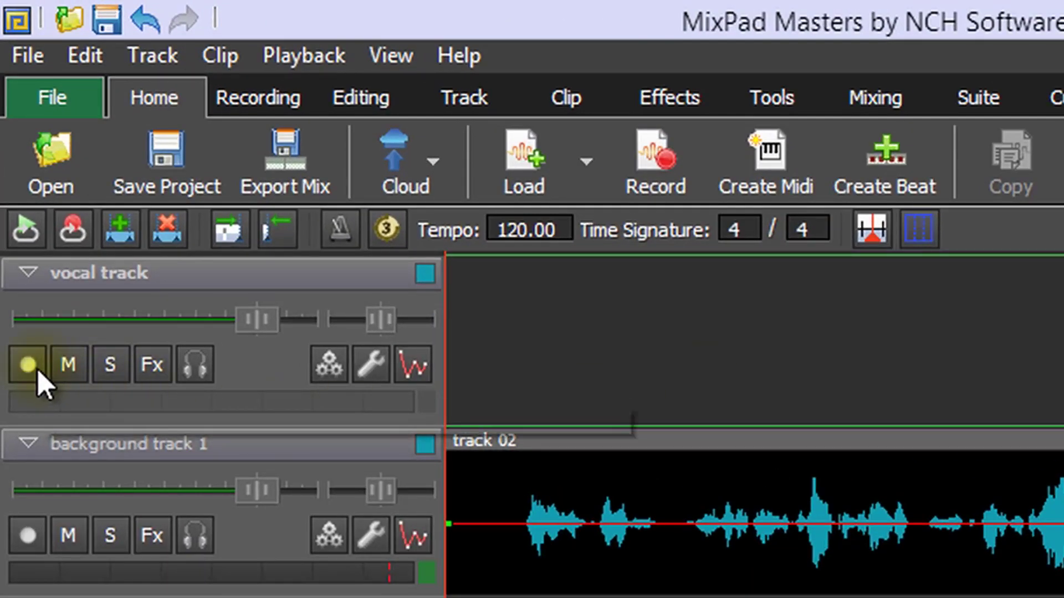
# - Leave the vocal track disarmed and play the project from the beginning
pyautogui.click(34, 370)
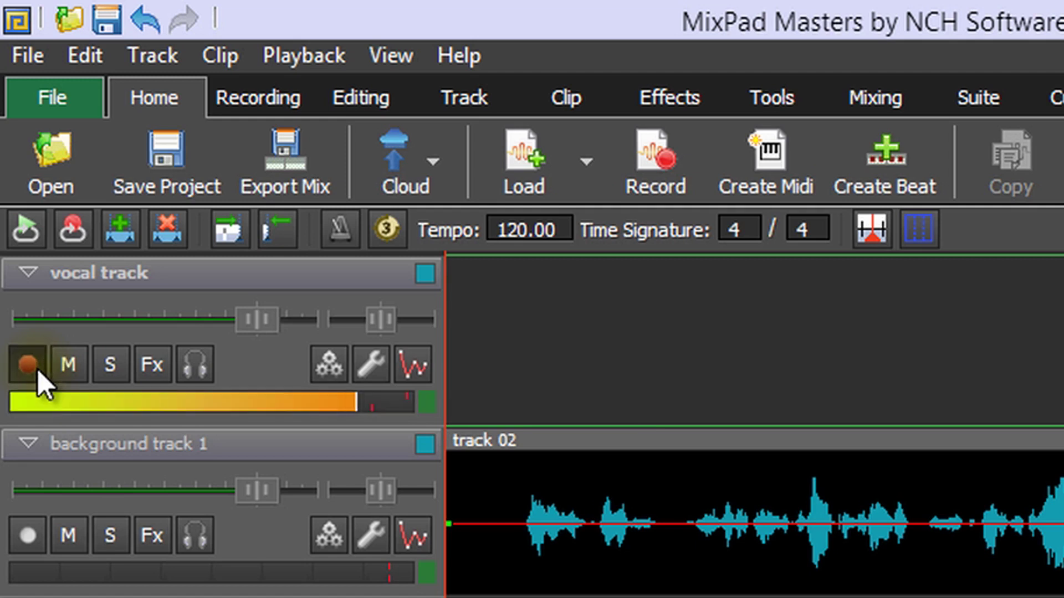
pyautogui.moveTo(174, 404)
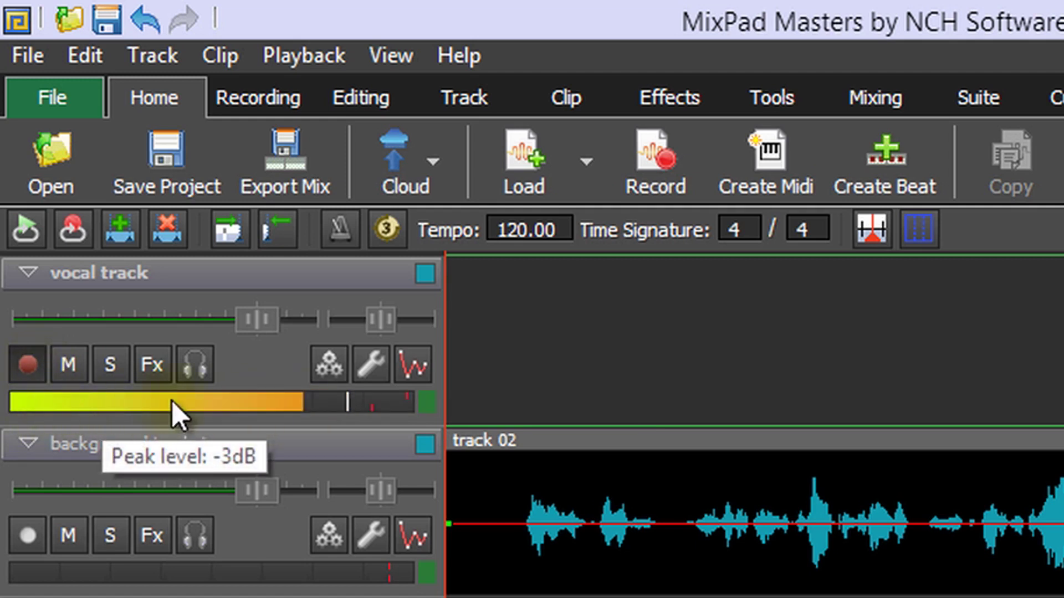
pyautogui.click(29, 367)
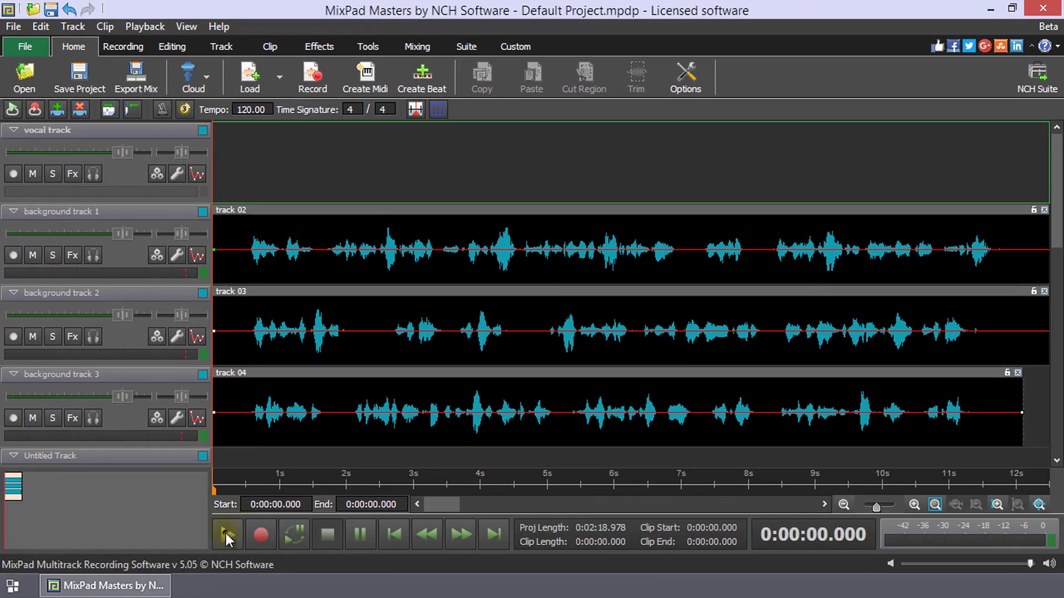
pyautogui.click(226, 533)
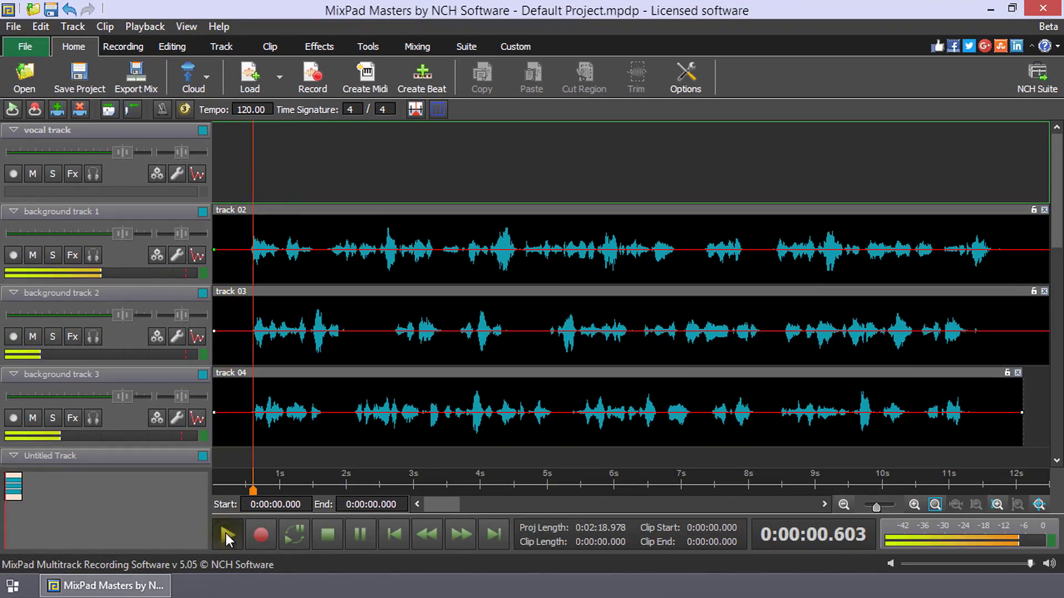
# - Stop playback and show the vocal track's audio options
pyautogui.click(326, 545)
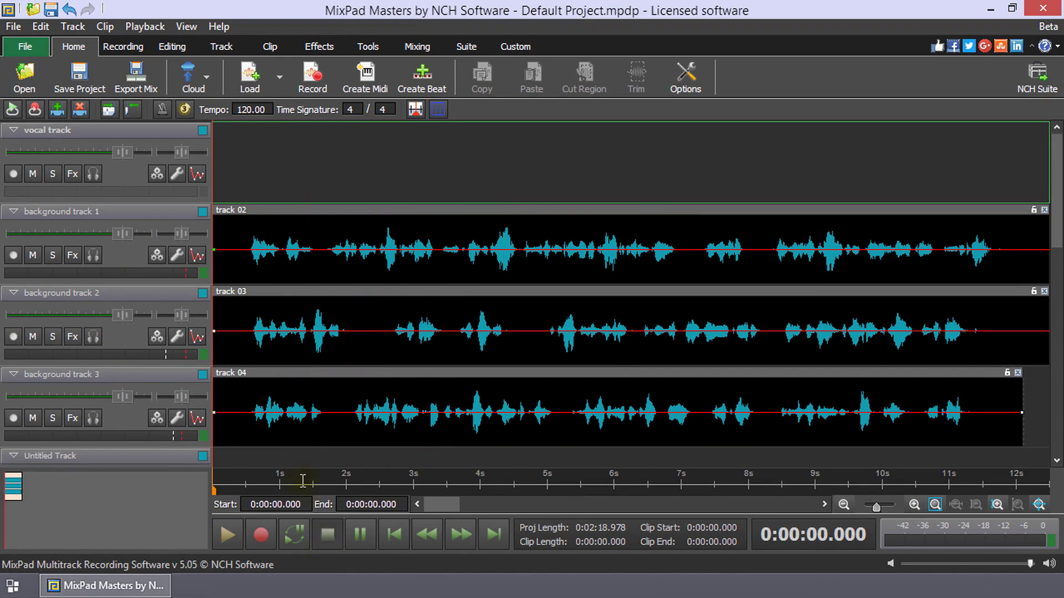
pyautogui.click(178, 177)
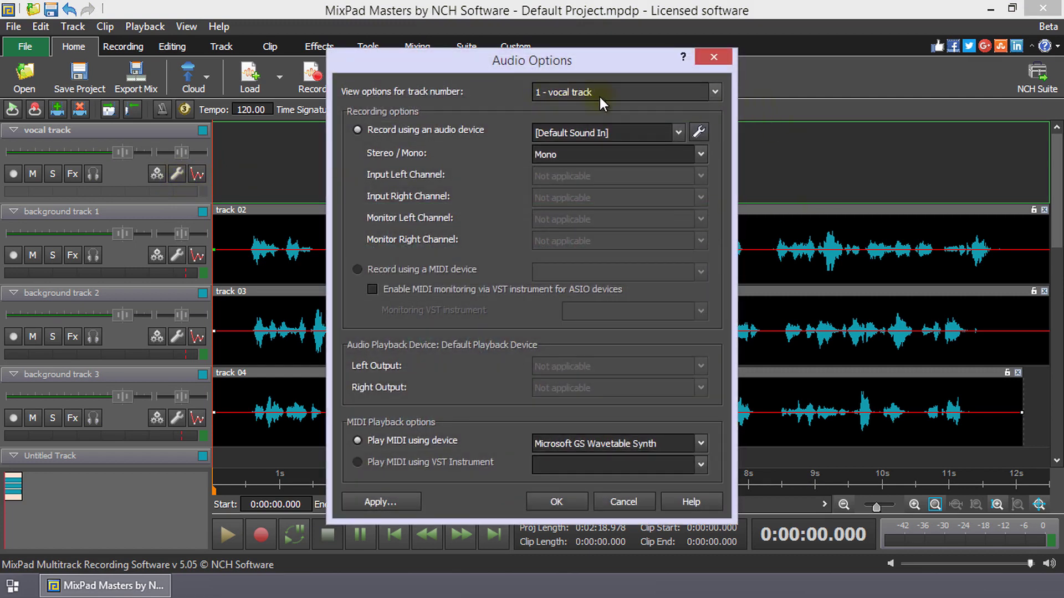
# - Set track 1 - vocal track to Stereo, applying the settings to just this track
pyautogui.click(715, 93)
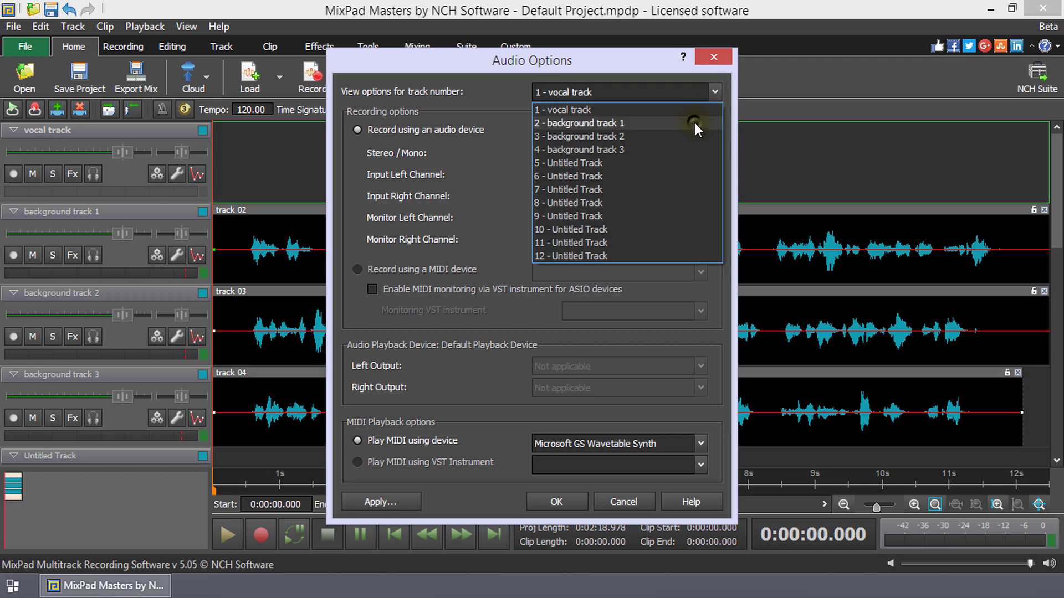
pyautogui.click(694, 123)
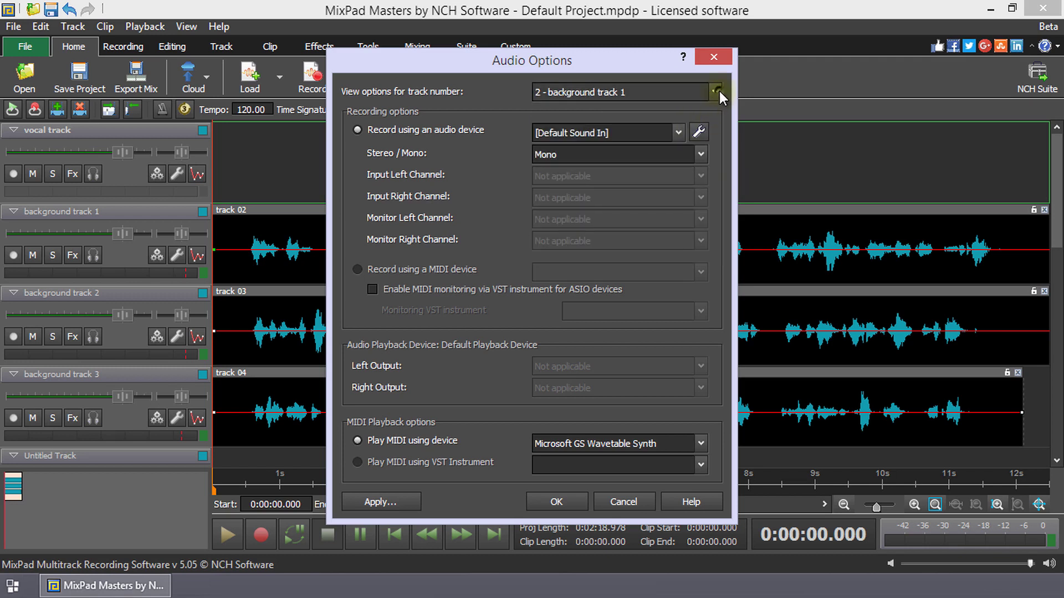
pyautogui.click(719, 91)
pyautogui.click(696, 108)
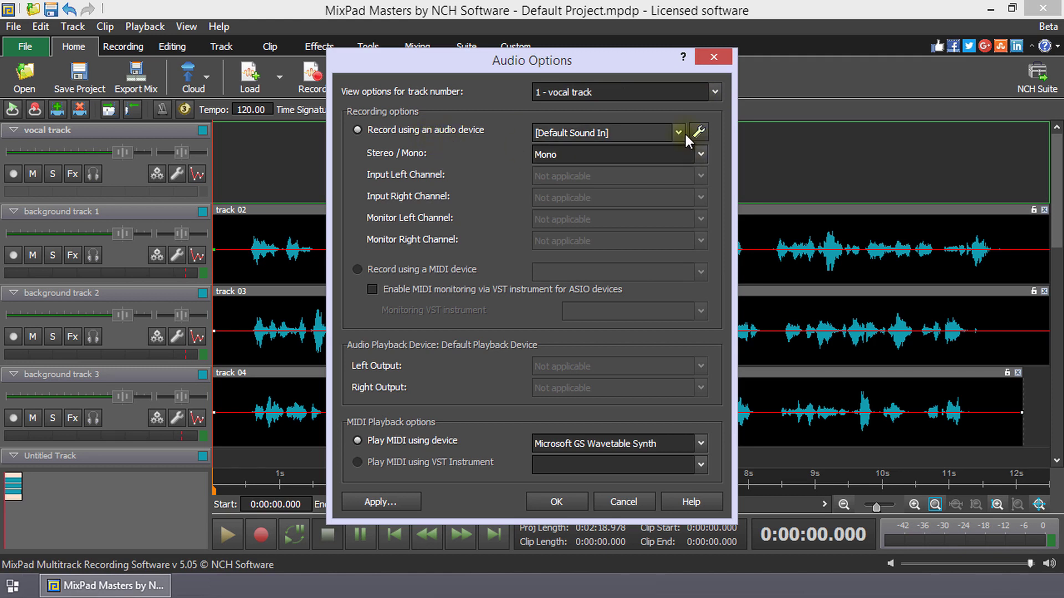
pyautogui.click(701, 154)
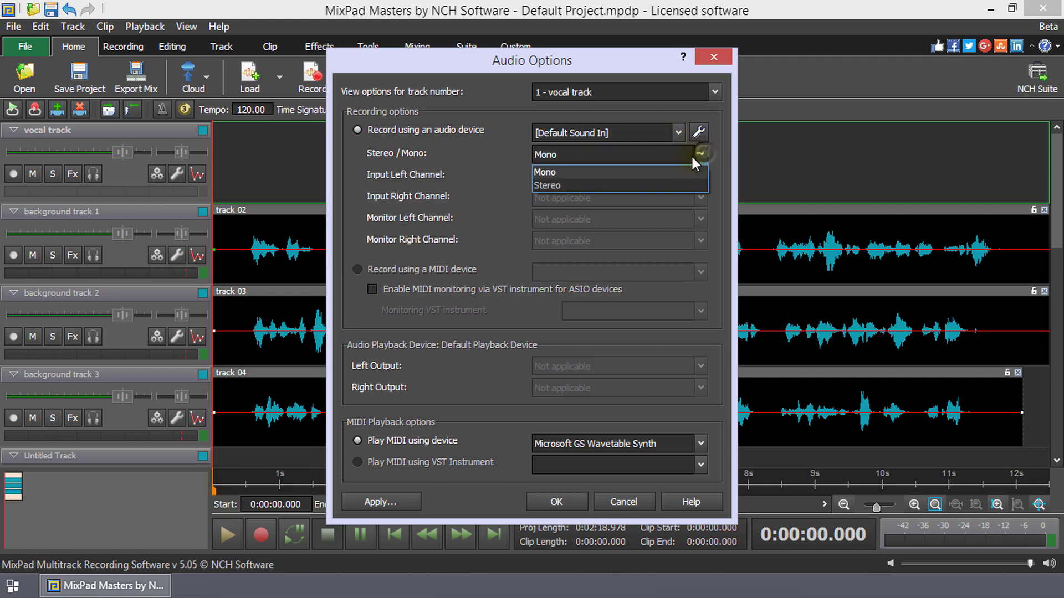
pyautogui.click(682, 184)
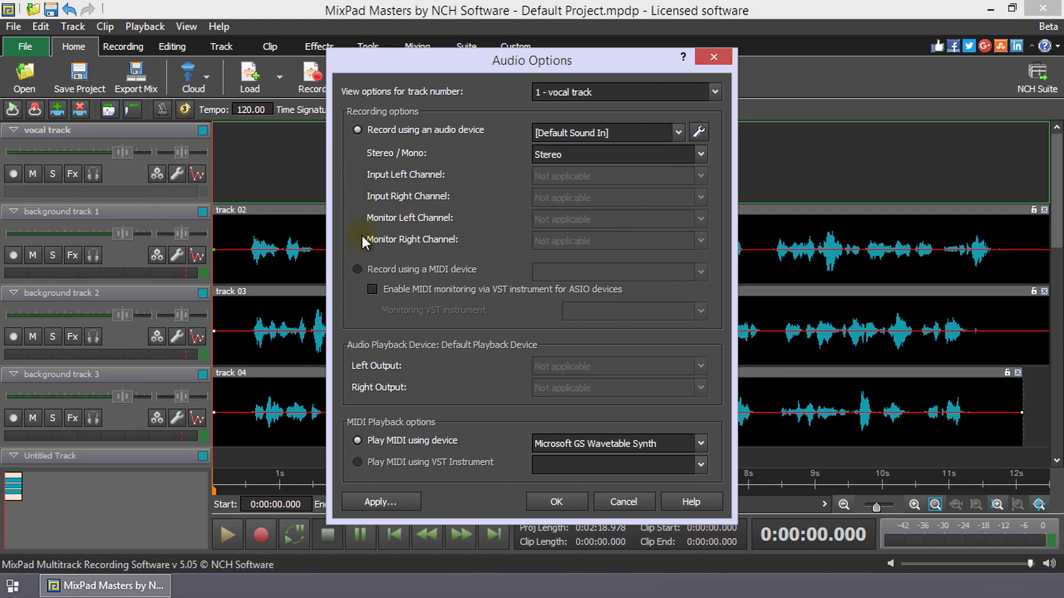
pyautogui.click(387, 503)
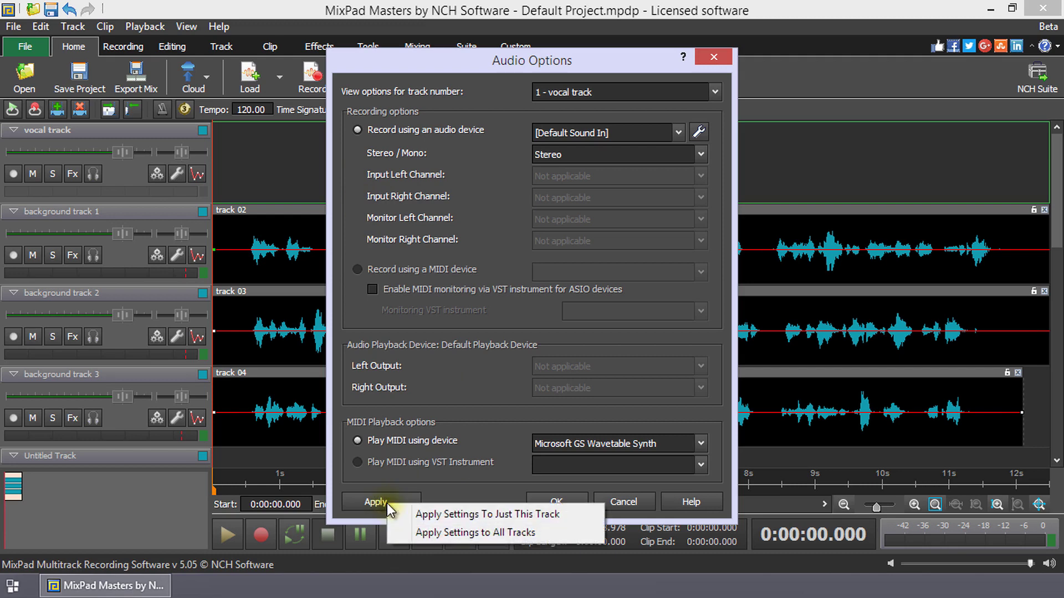
pyautogui.click(416, 512)
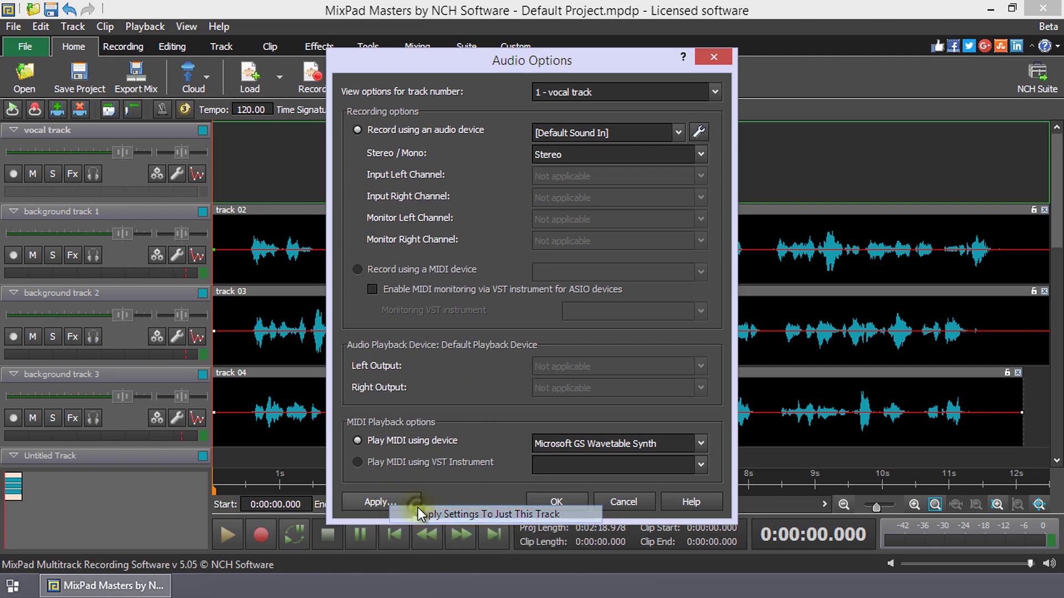
pyautogui.click(557, 504)
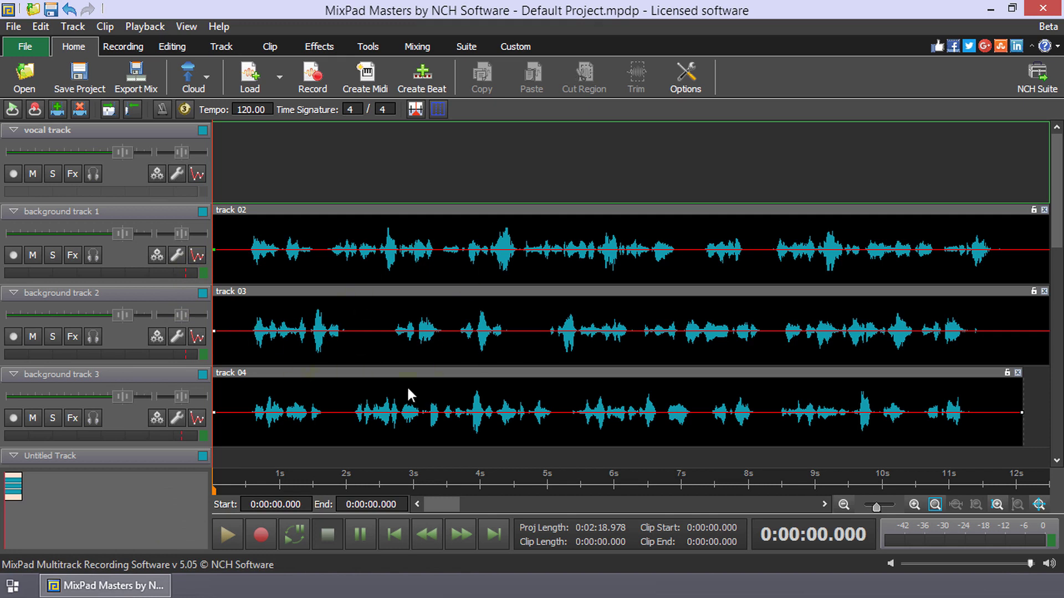
# - Mute background tracks 1 and 2, leaving track 3 playing, and arm the vocal track
pyautogui.click(54, 174)
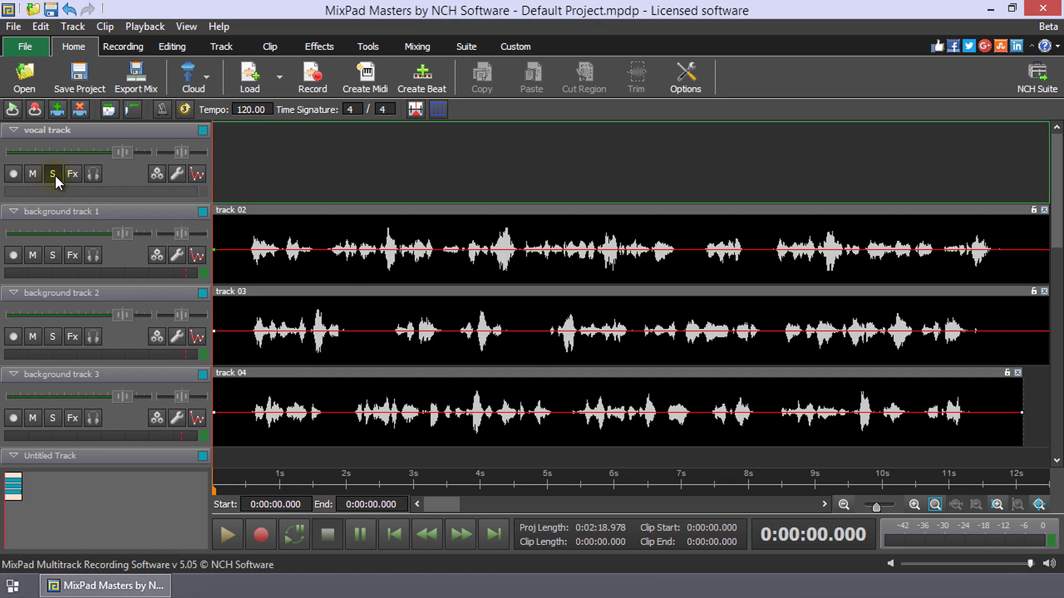
pyautogui.click(54, 174)
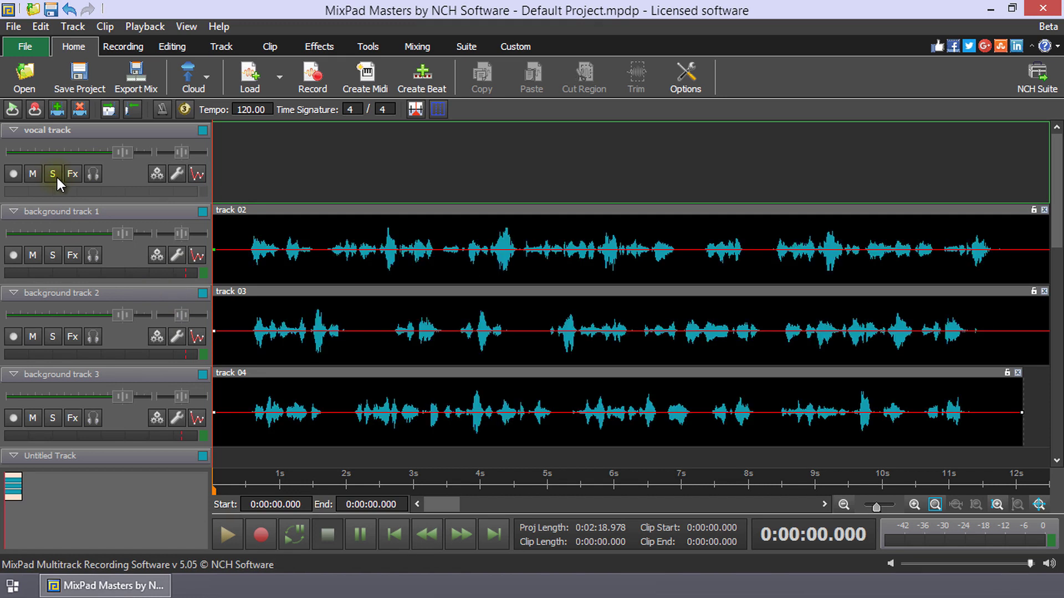
pyautogui.click(36, 256)
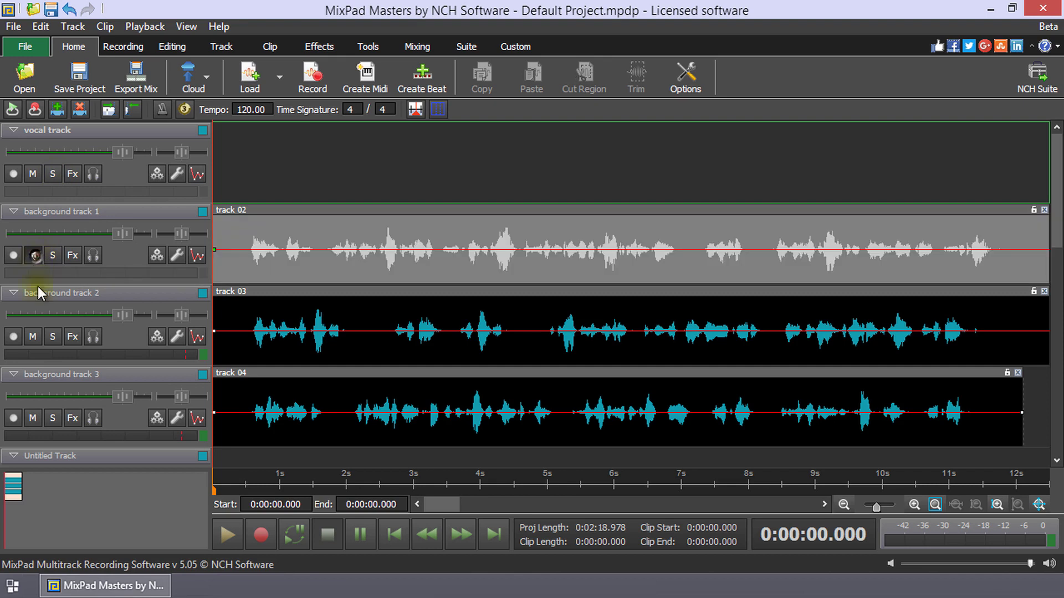
pyautogui.click(31, 341)
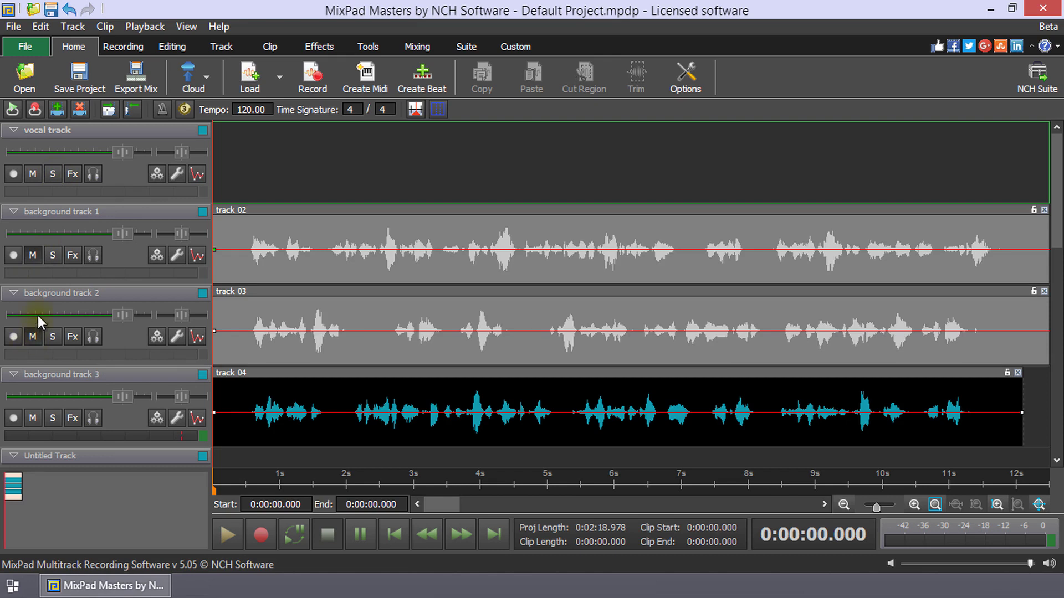
pyautogui.click(12, 173)
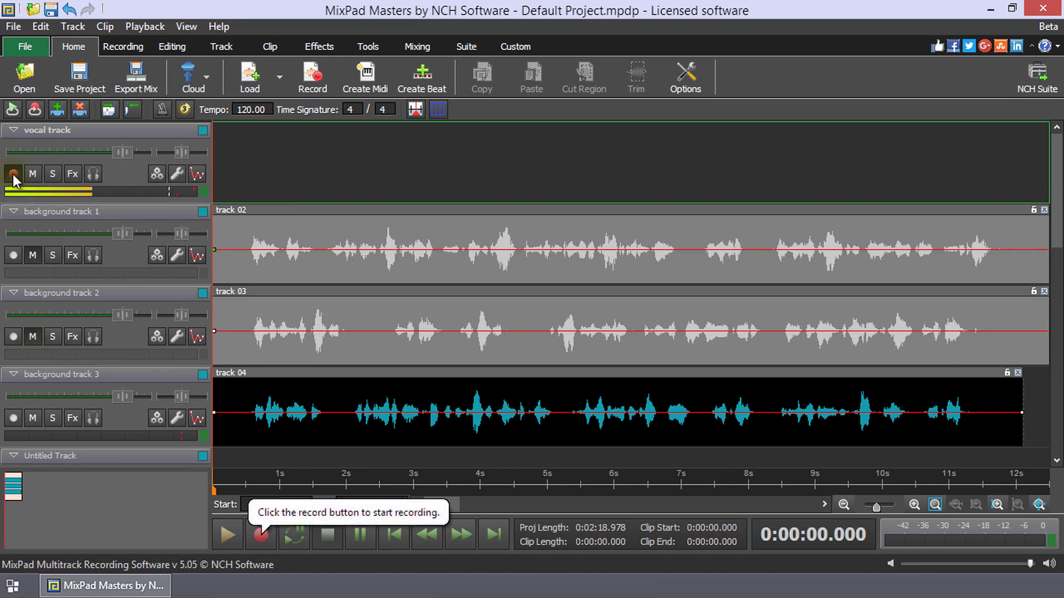
# - Record a new vocal take of about 11.8 seconds with F5, then stop
pyautogui.press('F5')
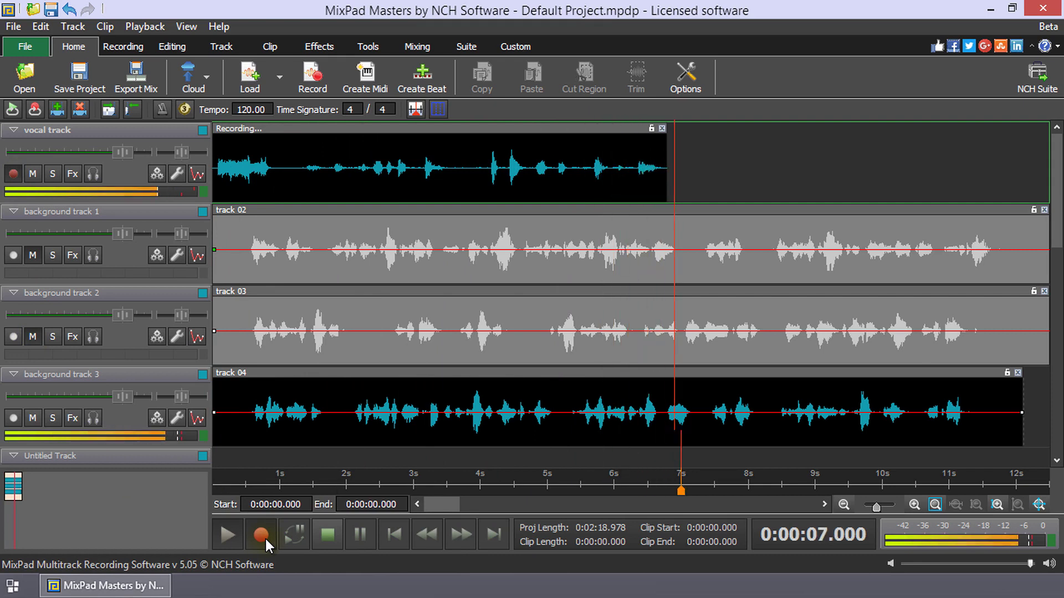
pyautogui.click(325, 538)
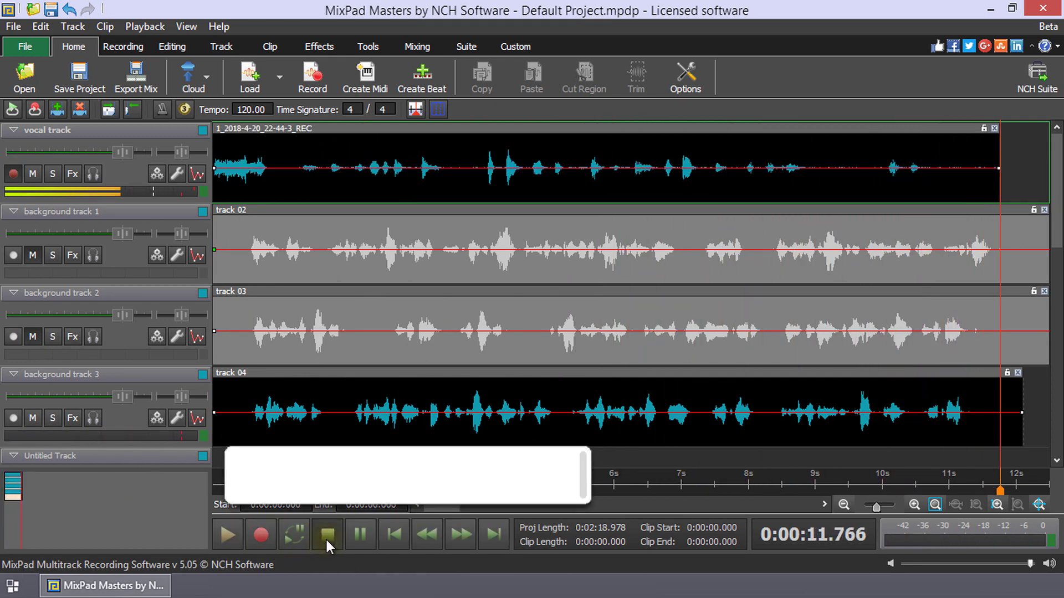